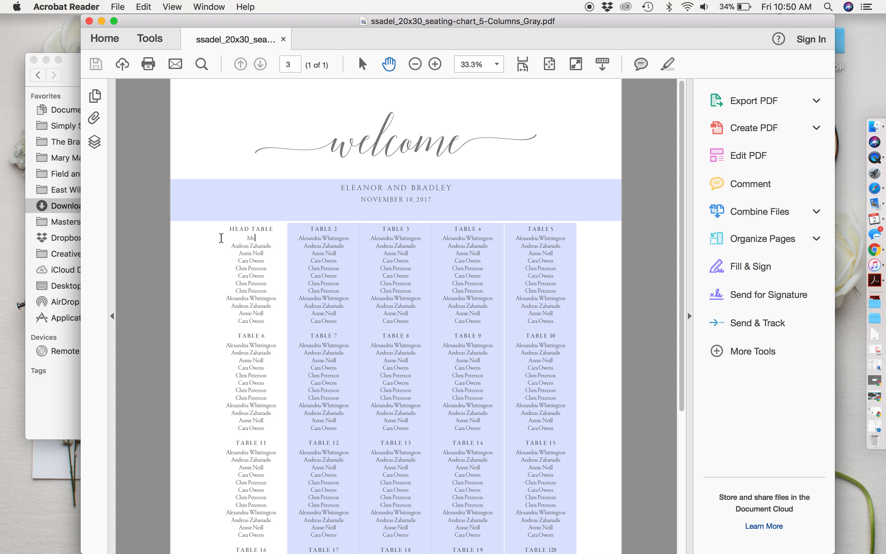
Step: Type new guest names into the first three Head Table lines, adding titles to the second and third
drag(273, 246, 231, 248)
text(M)
drag(266, 253, 235, 253)
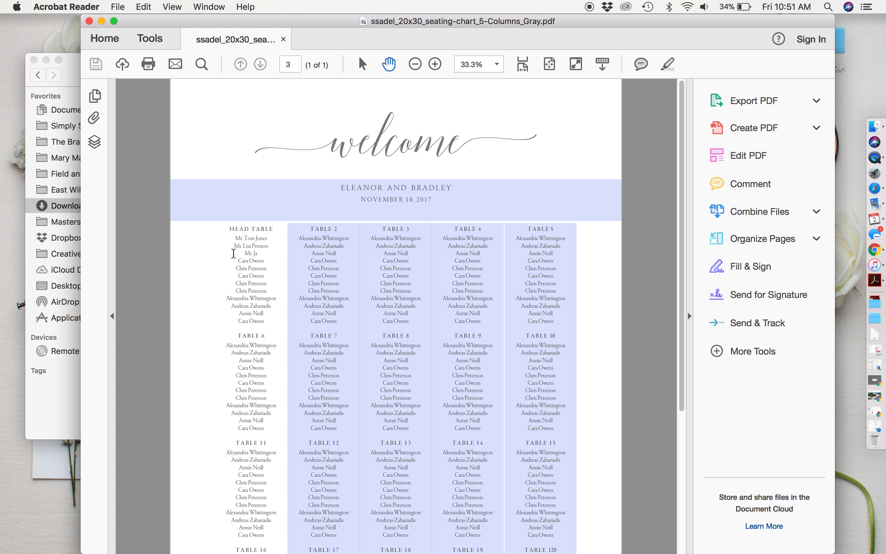
Step: Replace the fourth Head Table name and move it onto its own line
click(254, 261)
drag(267, 258, 232, 258)
text(I)
text(Mr)
key(BackSpace)
key(BackSpace)
key(BackSpace)
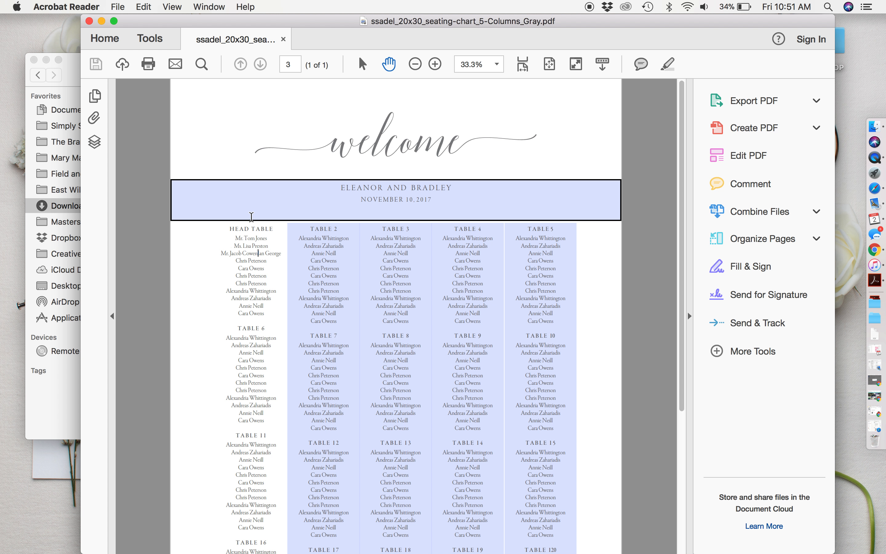
key(Return)
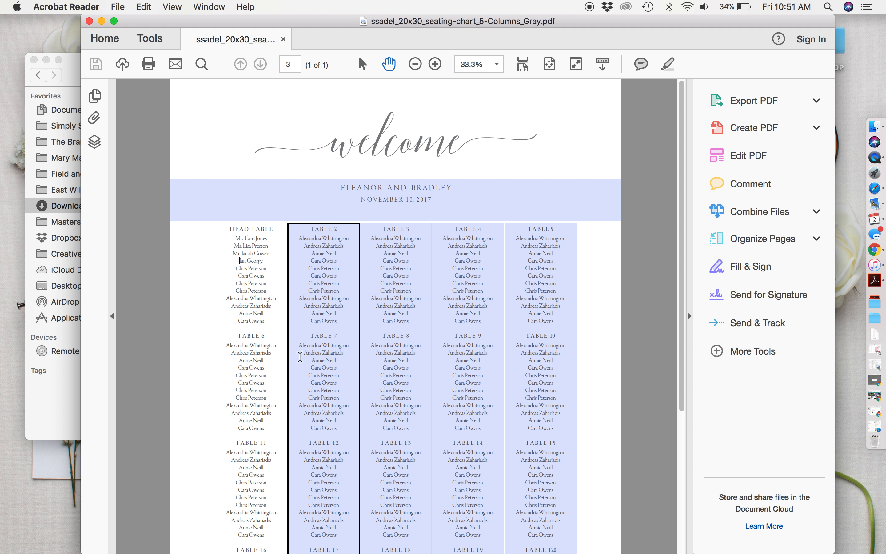
click(317, 298)
drag(340, 268, 307, 265)
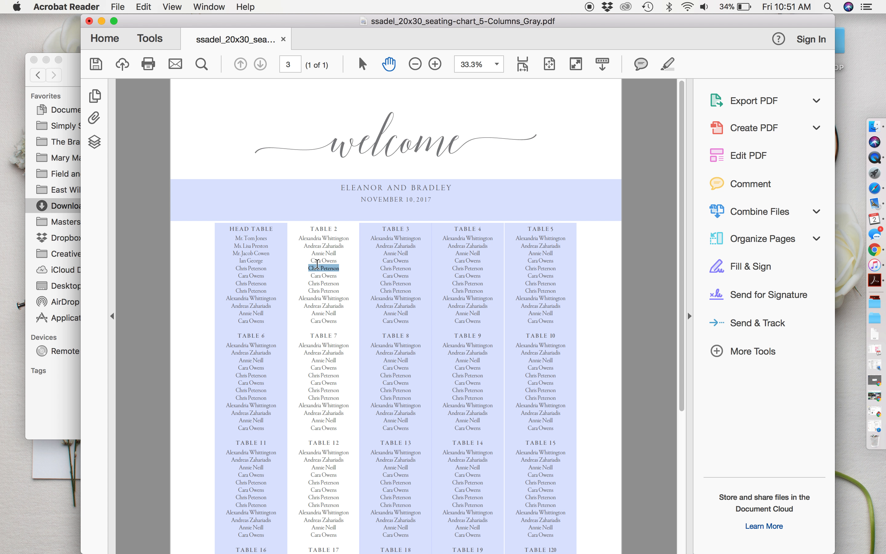
click(318, 263)
click(408, 197)
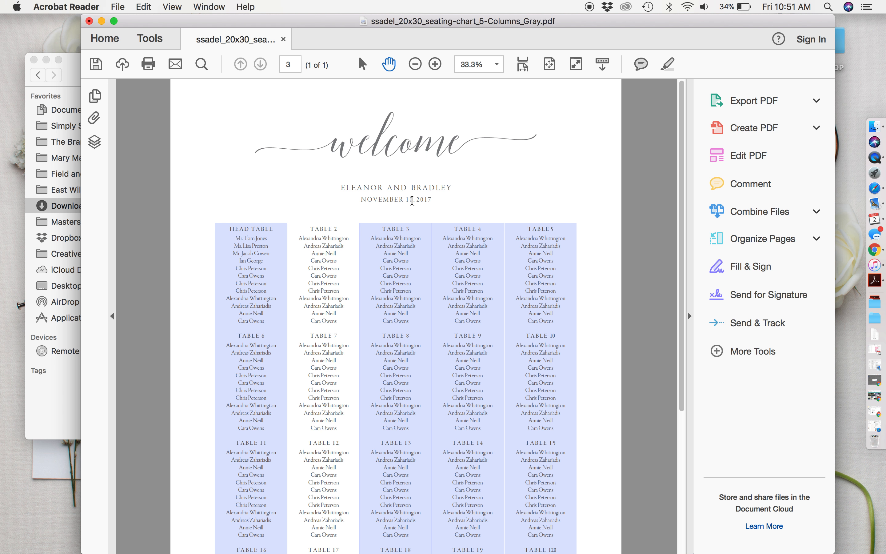
drag(438, 189, 316, 186)
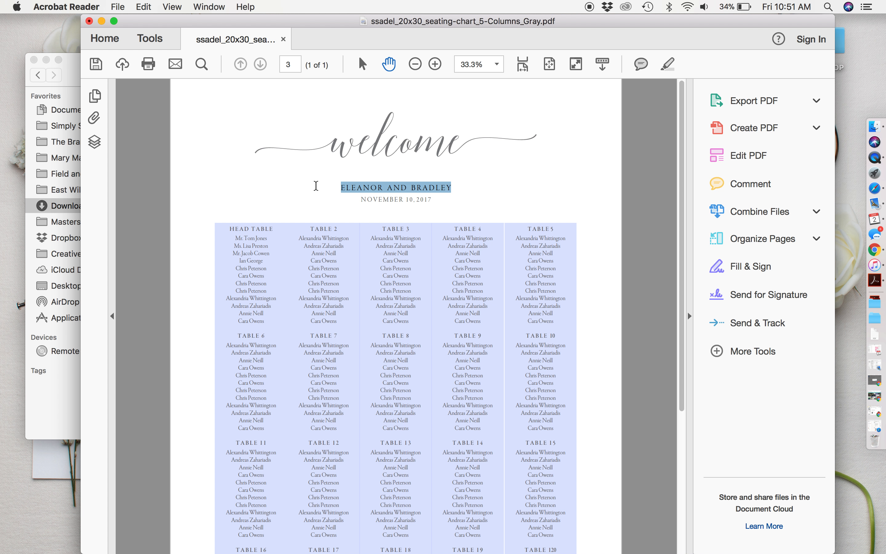
click(380, 200)
drag(441, 197, 351, 199)
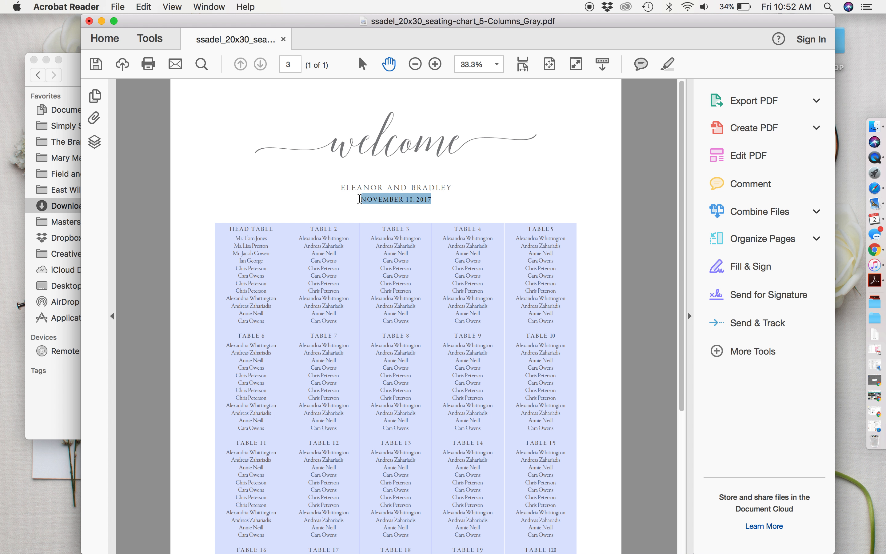
click(411, 198)
drag(453, 188, 435, 187)
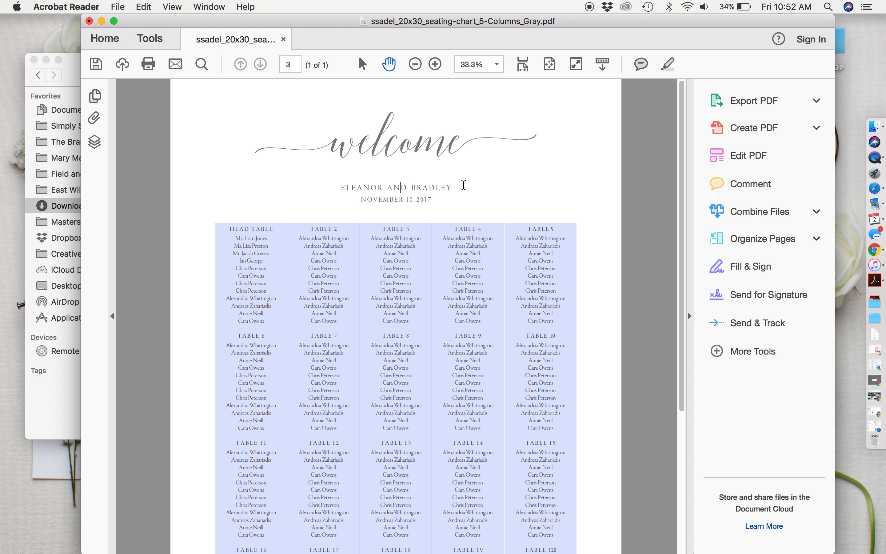
drag(455, 187, 317, 188)
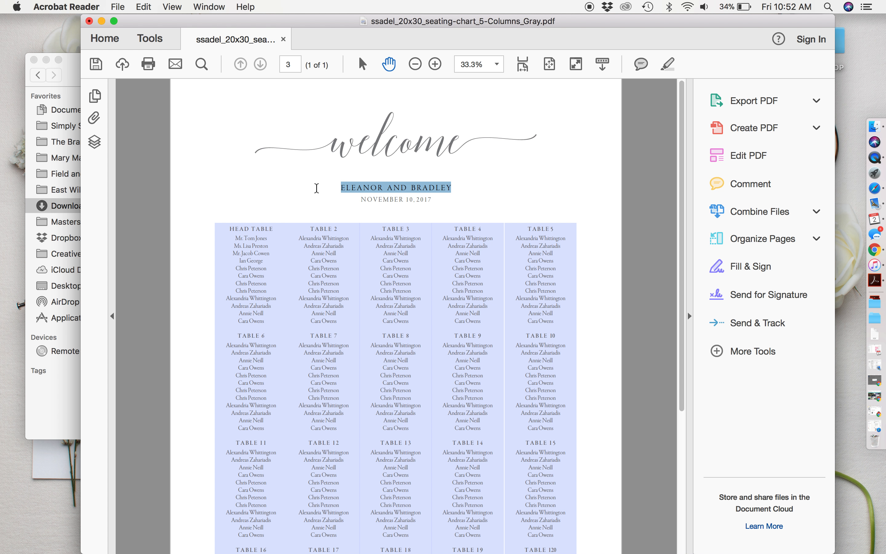
right_click(415, 185)
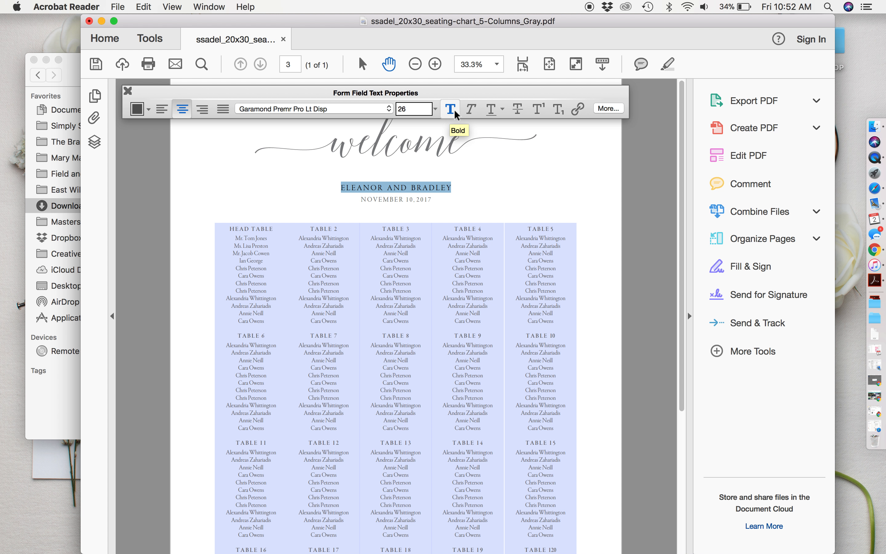
click(374, 109)
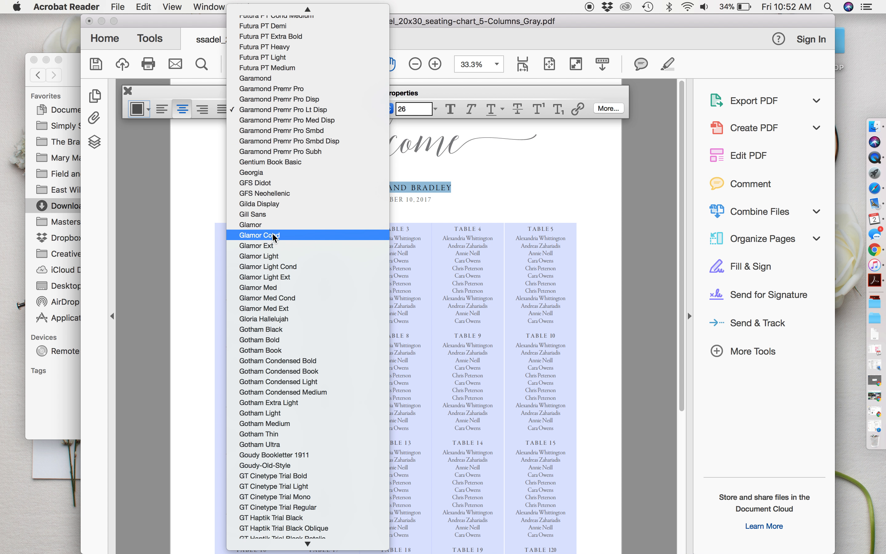
click(308, 112)
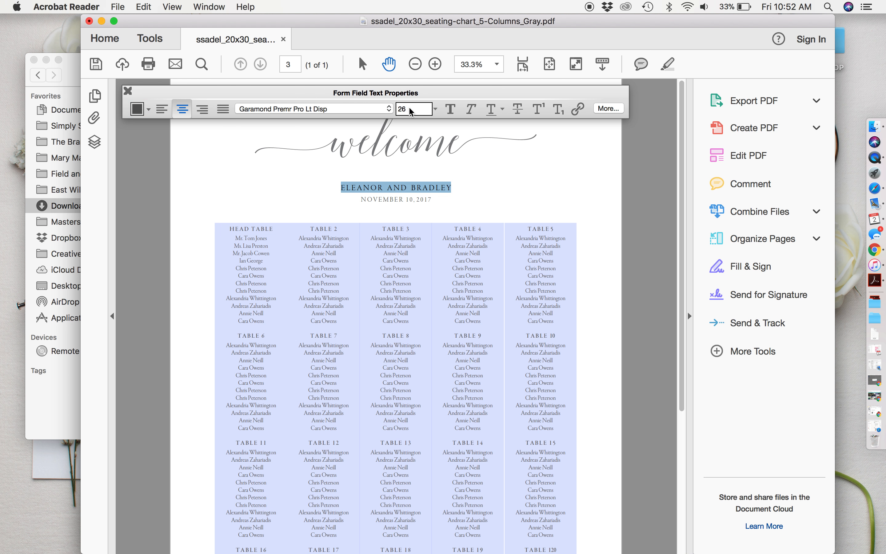
click(142, 110)
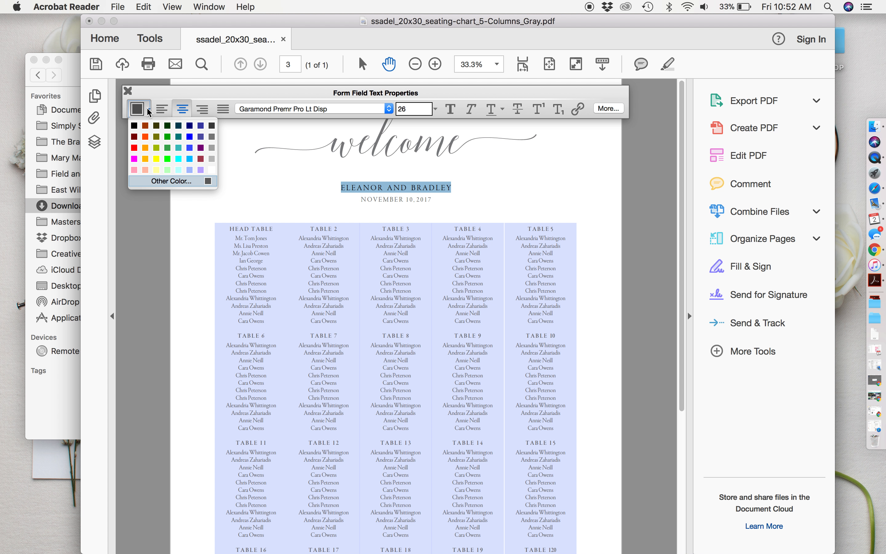
click(165, 180)
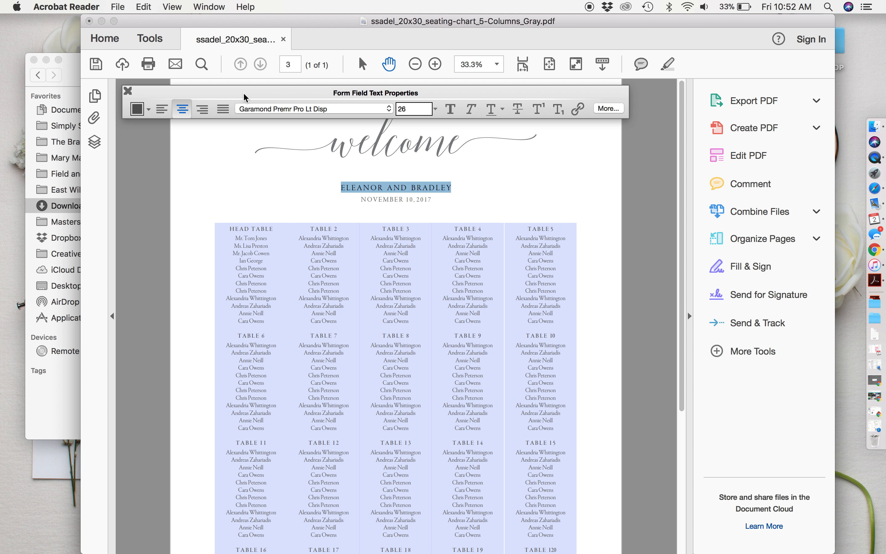
click(406, 108)
click(453, 113)
click(128, 91)
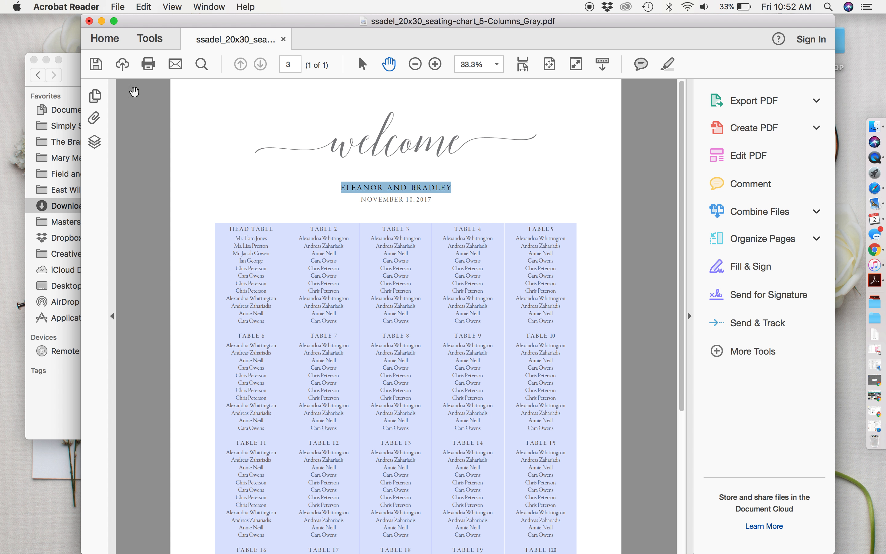
Step: Replace the groom's name in the banner with a fully capitalized name, then exit text editing
click(416, 187)
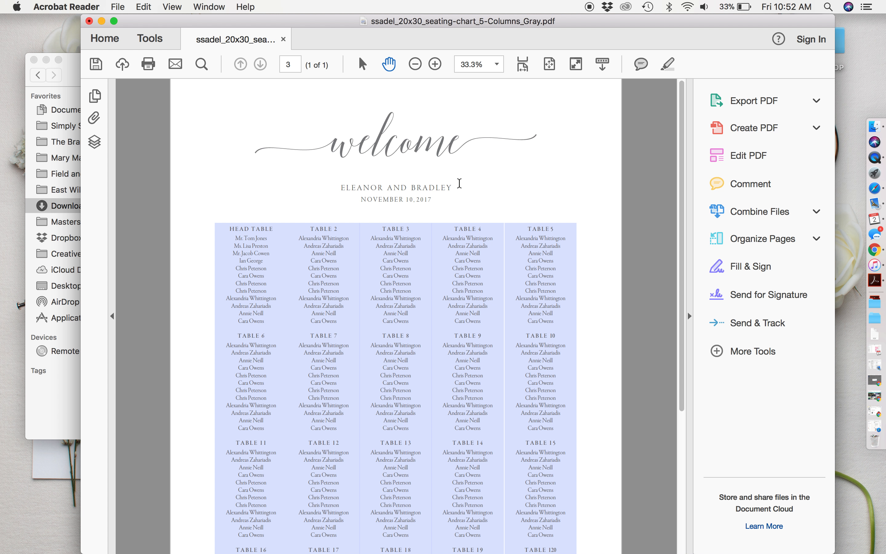
drag(451, 187, 413, 187)
text(J)
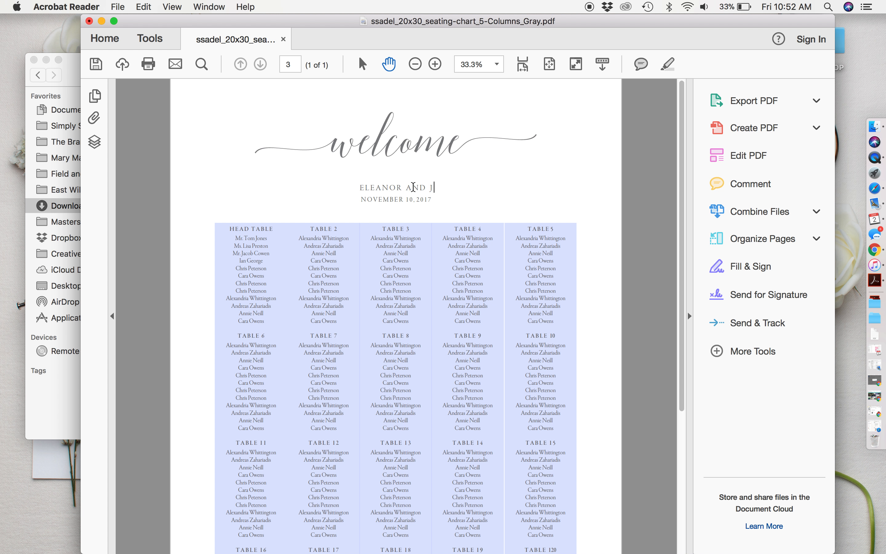
text(AMEs)
key(BackSpace)
text(S)
click(617, 167)
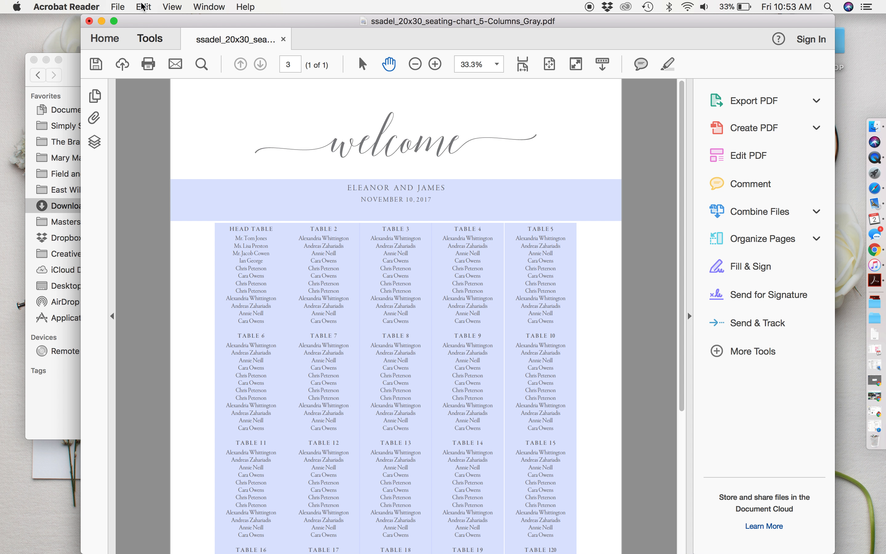
Step: Save the chart to the Desktop as ssadel_20x30_seating-chart_EDITED.pdf
click(121, 8)
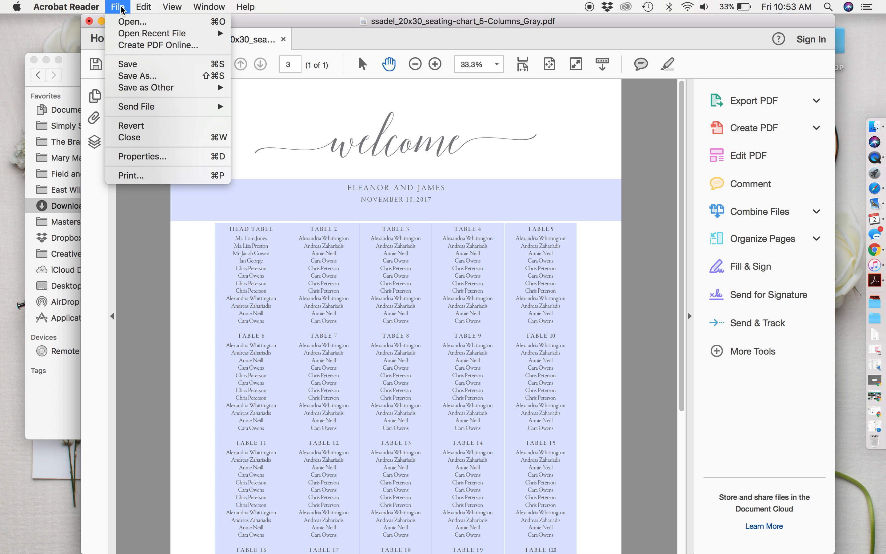
click(125, 76)
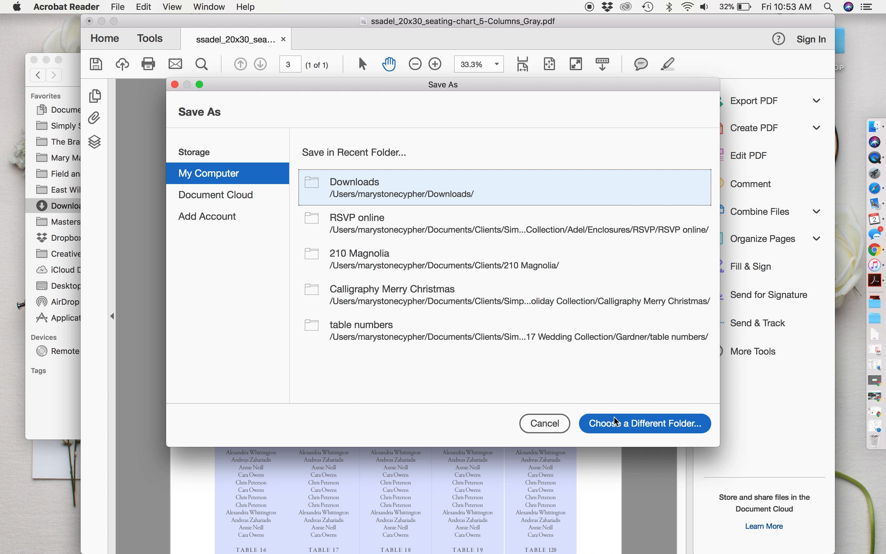
click(605, 427)
text(ssadel_20x30_seating-chart_EDITED)
click(619, 426)
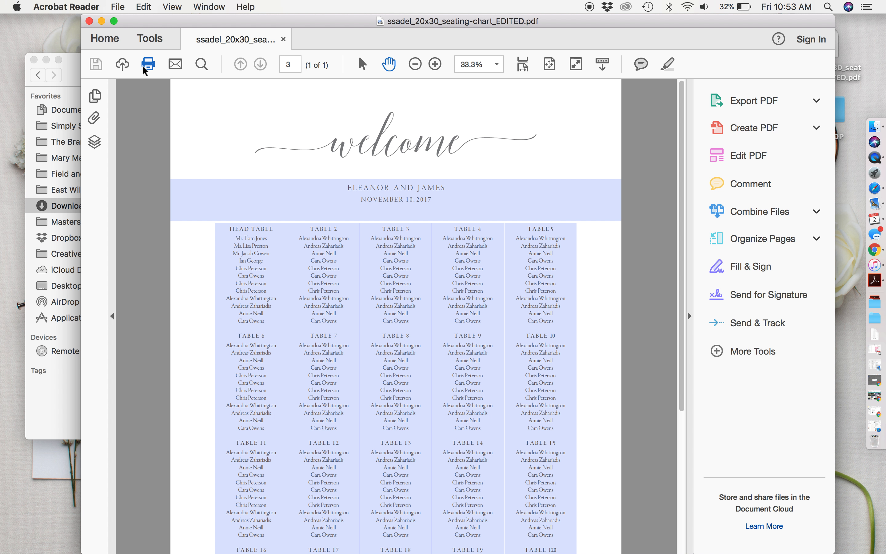
Step: Close the seating chart and Downloads windows and minimize Safari
click(89, 21)
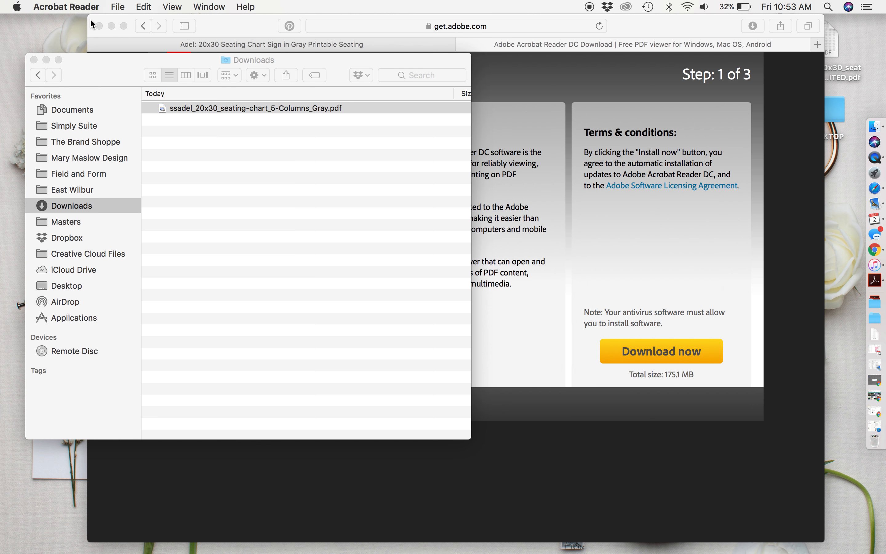
click(32, 59)
click(111, 25)
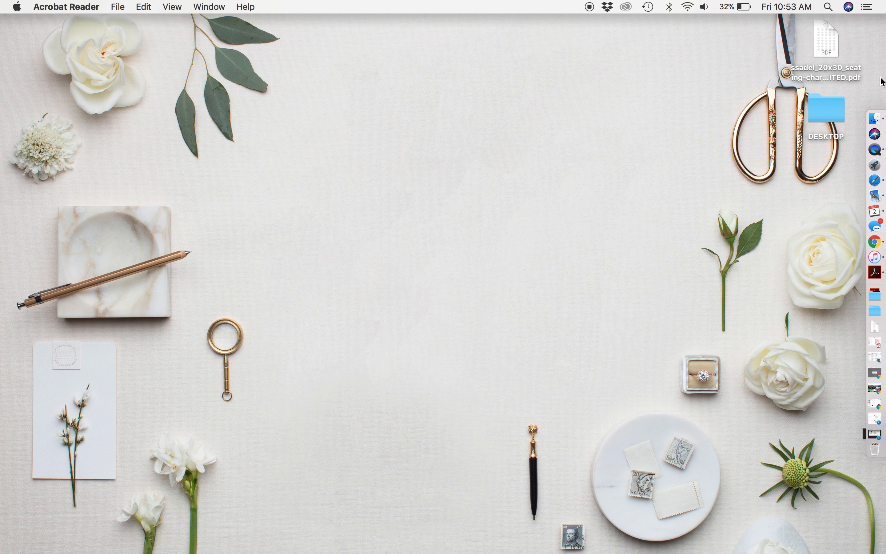
Step: Reopen the EDITED PDF in Acrobat Reader DC, scroll through it, then close it
click(832, 43)
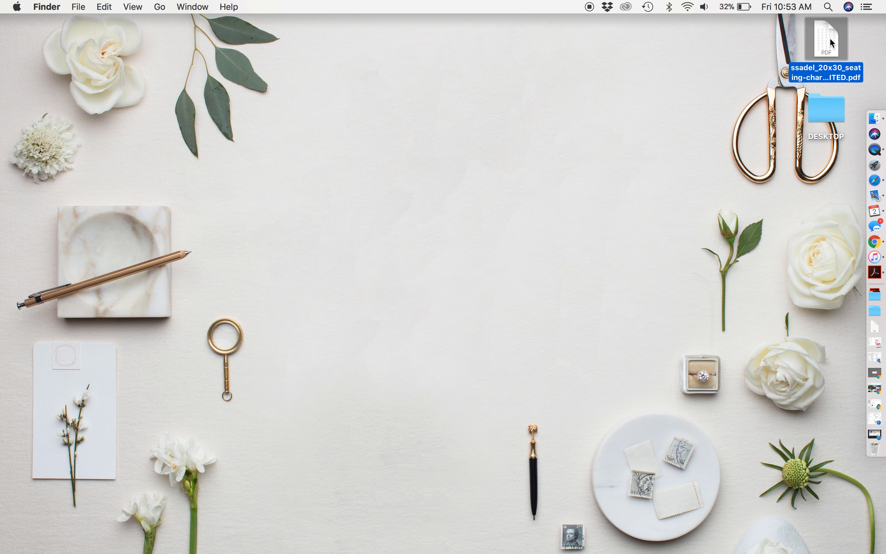
right_click(832, 43)
mouse_move(774, 55)
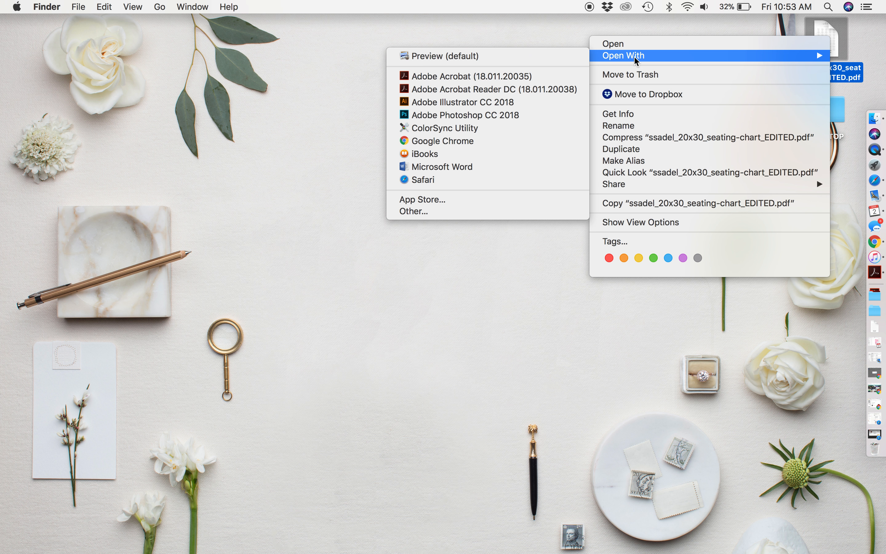
click(542, 93)
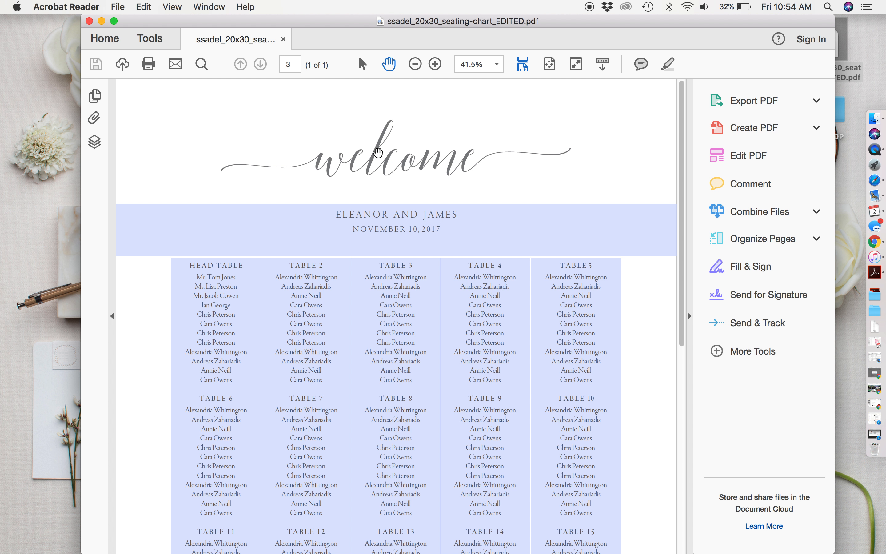
scroll(378, 152, down, 10)
scroll(378, 152, up, 10)
click(89, 21)
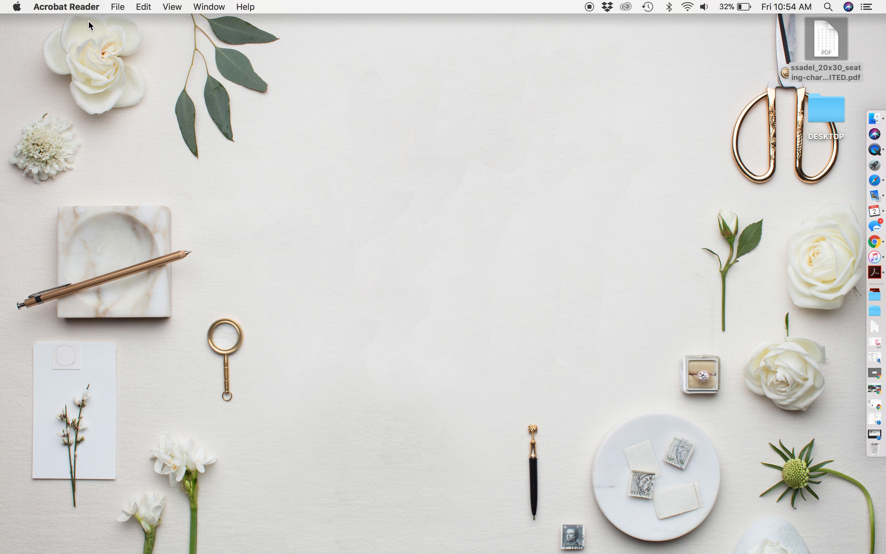
Step: Open ssadel_20x30_seating-chart_EDITED.pdf with Acrobat Reader DC and scroll through to verify the edits
click(825, 42)
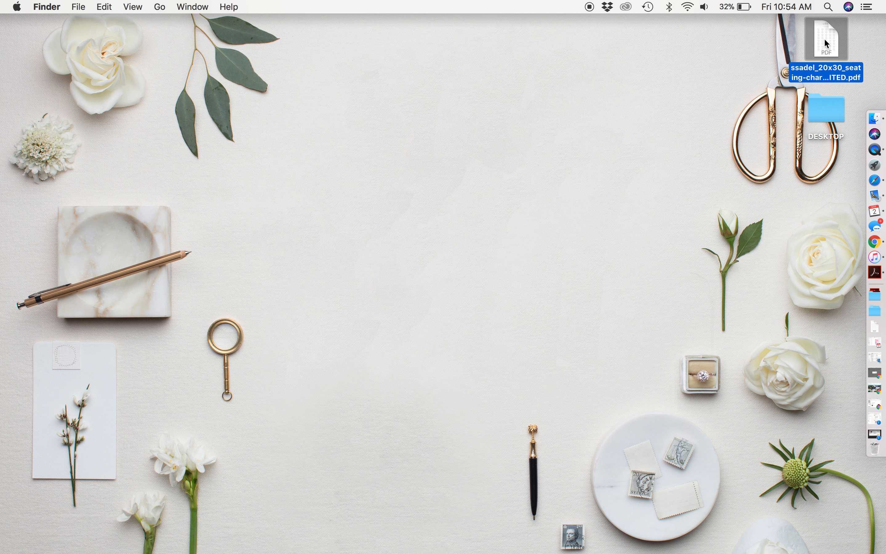
right_click(826, 43)
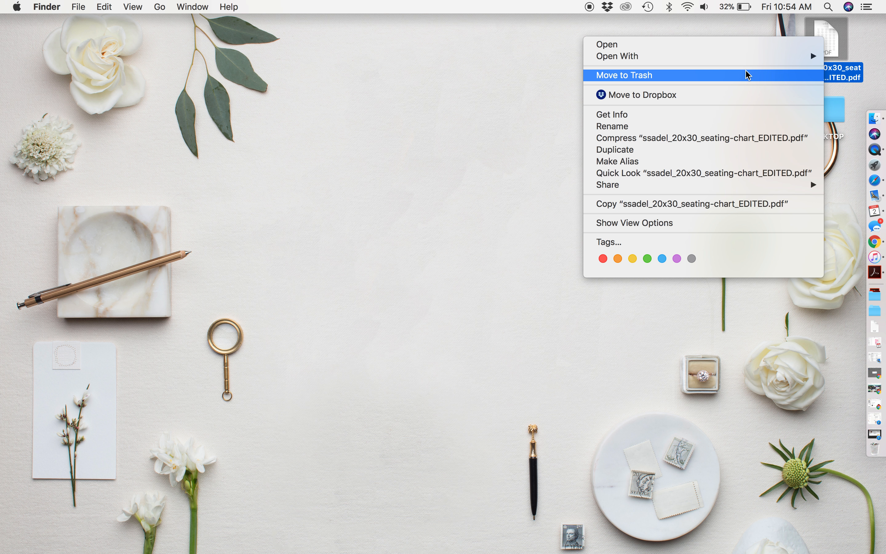
mouse_move(747, 58)
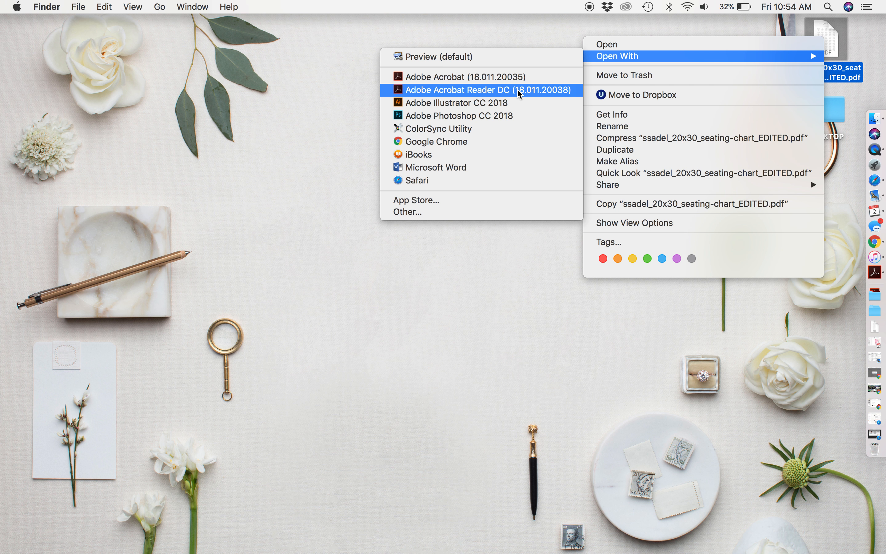
click(500, 91)
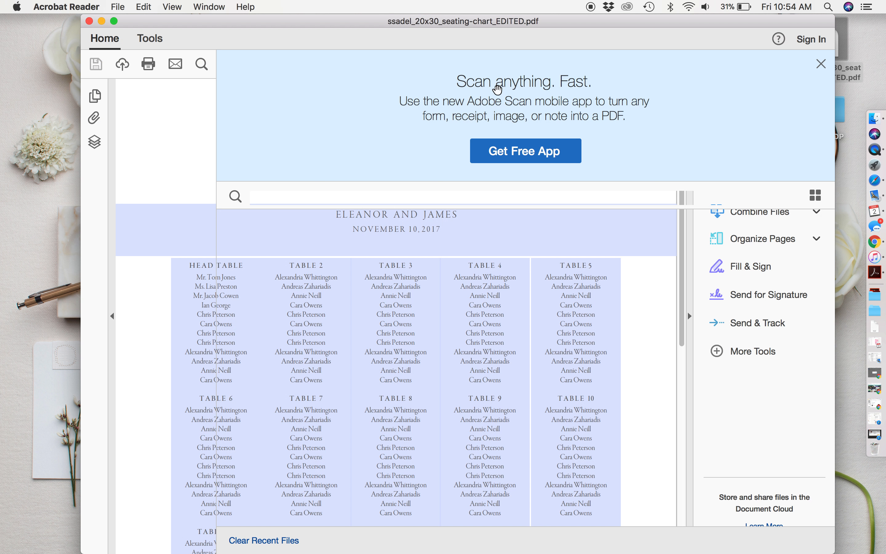
scroll(234, 302, down, 10)
scroll(233, 303, up, 10)
scroll(234, 302, down, 12)
scroll(233, 302, up, 10)
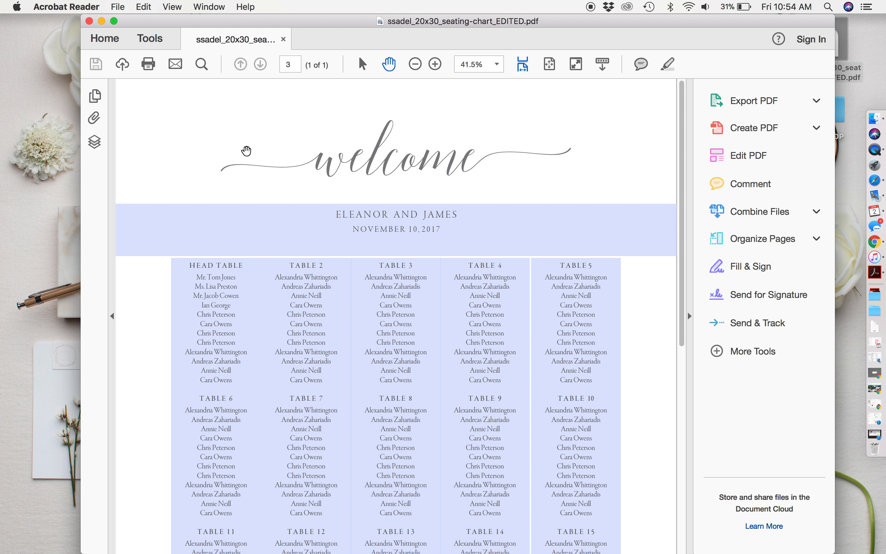
scroll(246, 150, down, 5)
scroll(247, 151, up, 5)
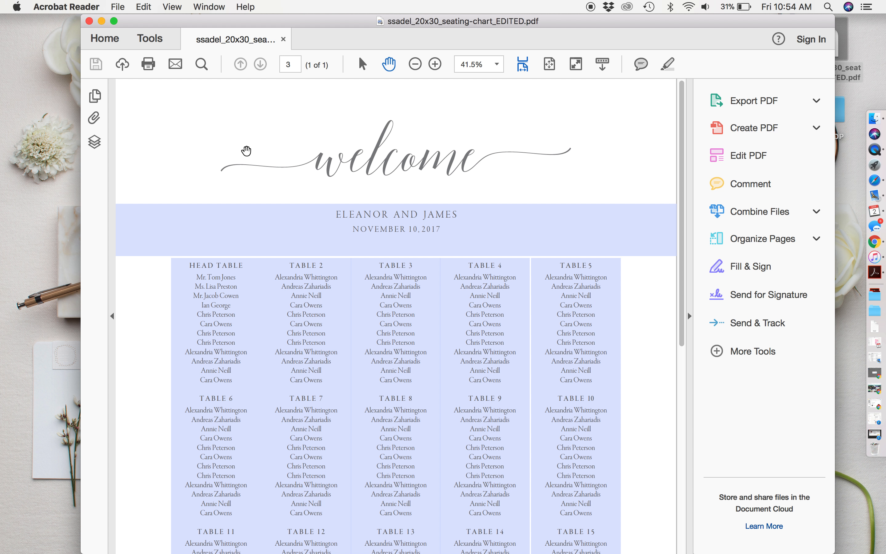